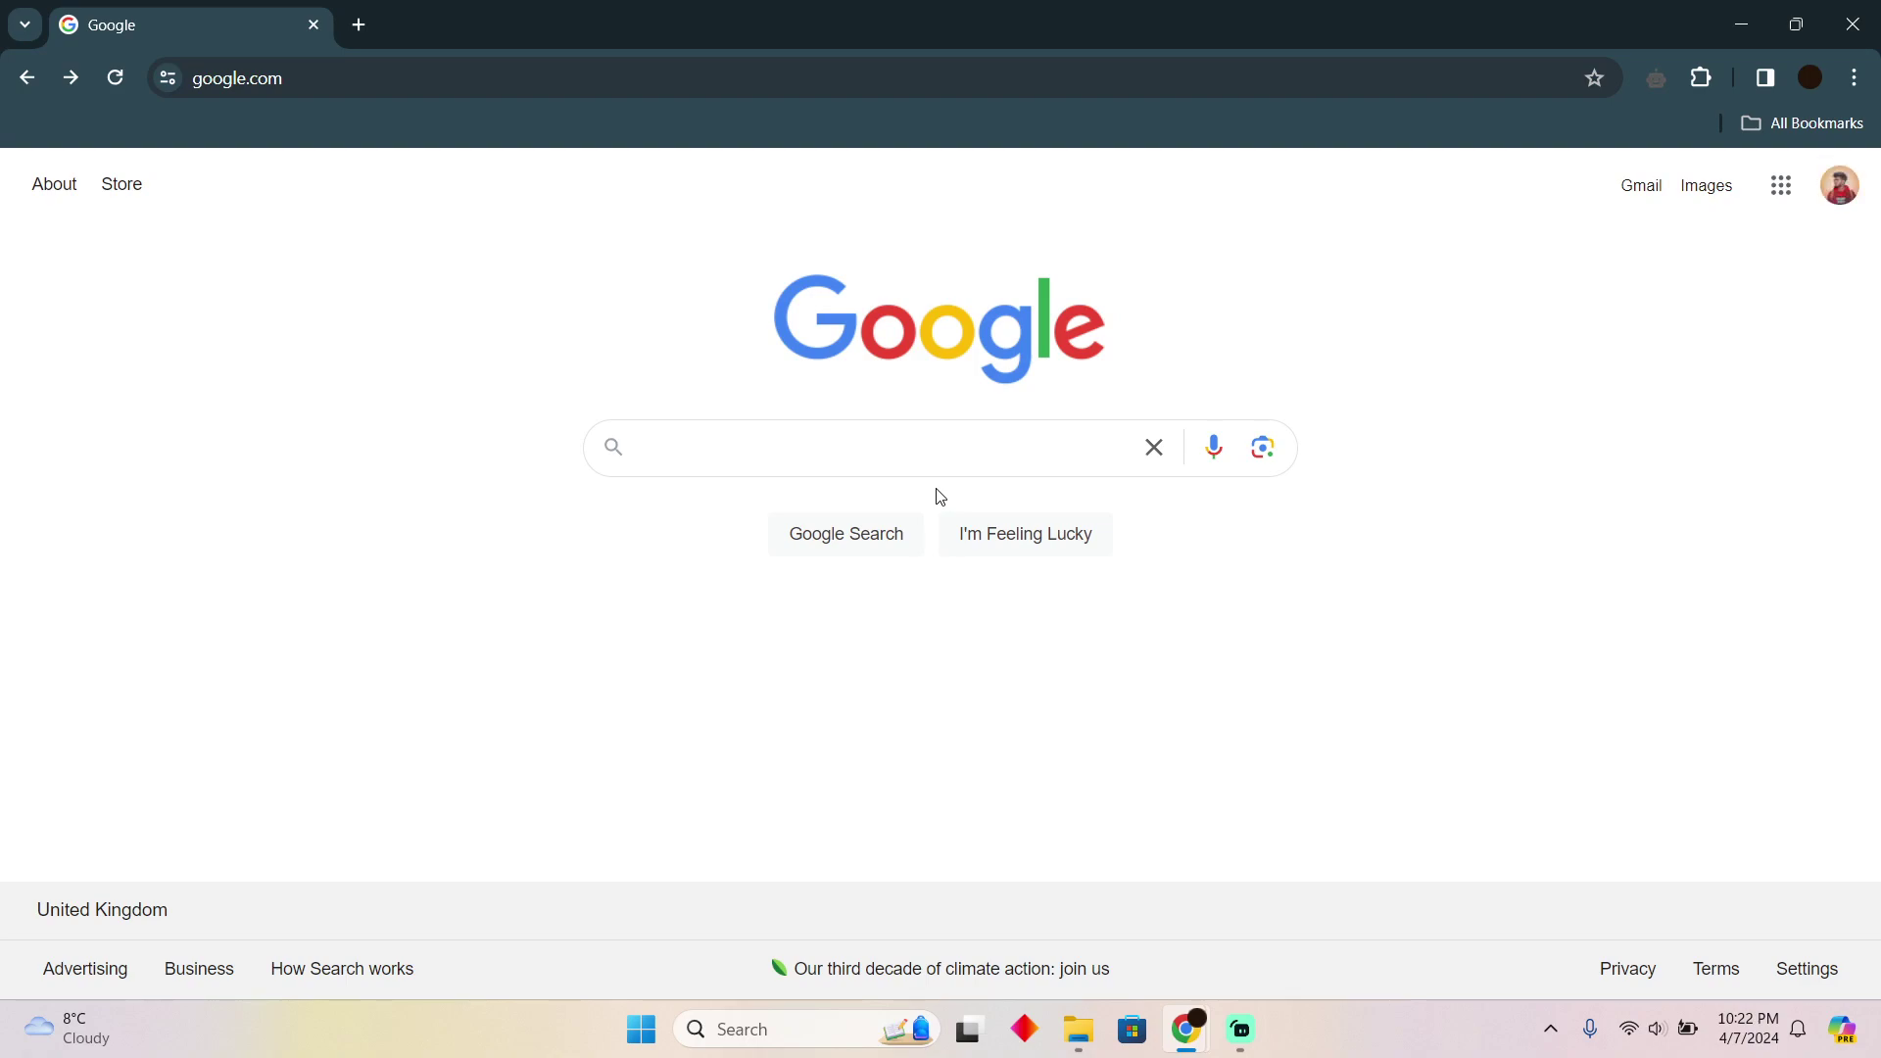
- Search Google for the suggestion "xtadium app meta quest"
left_click(947, 446)
type("xt")
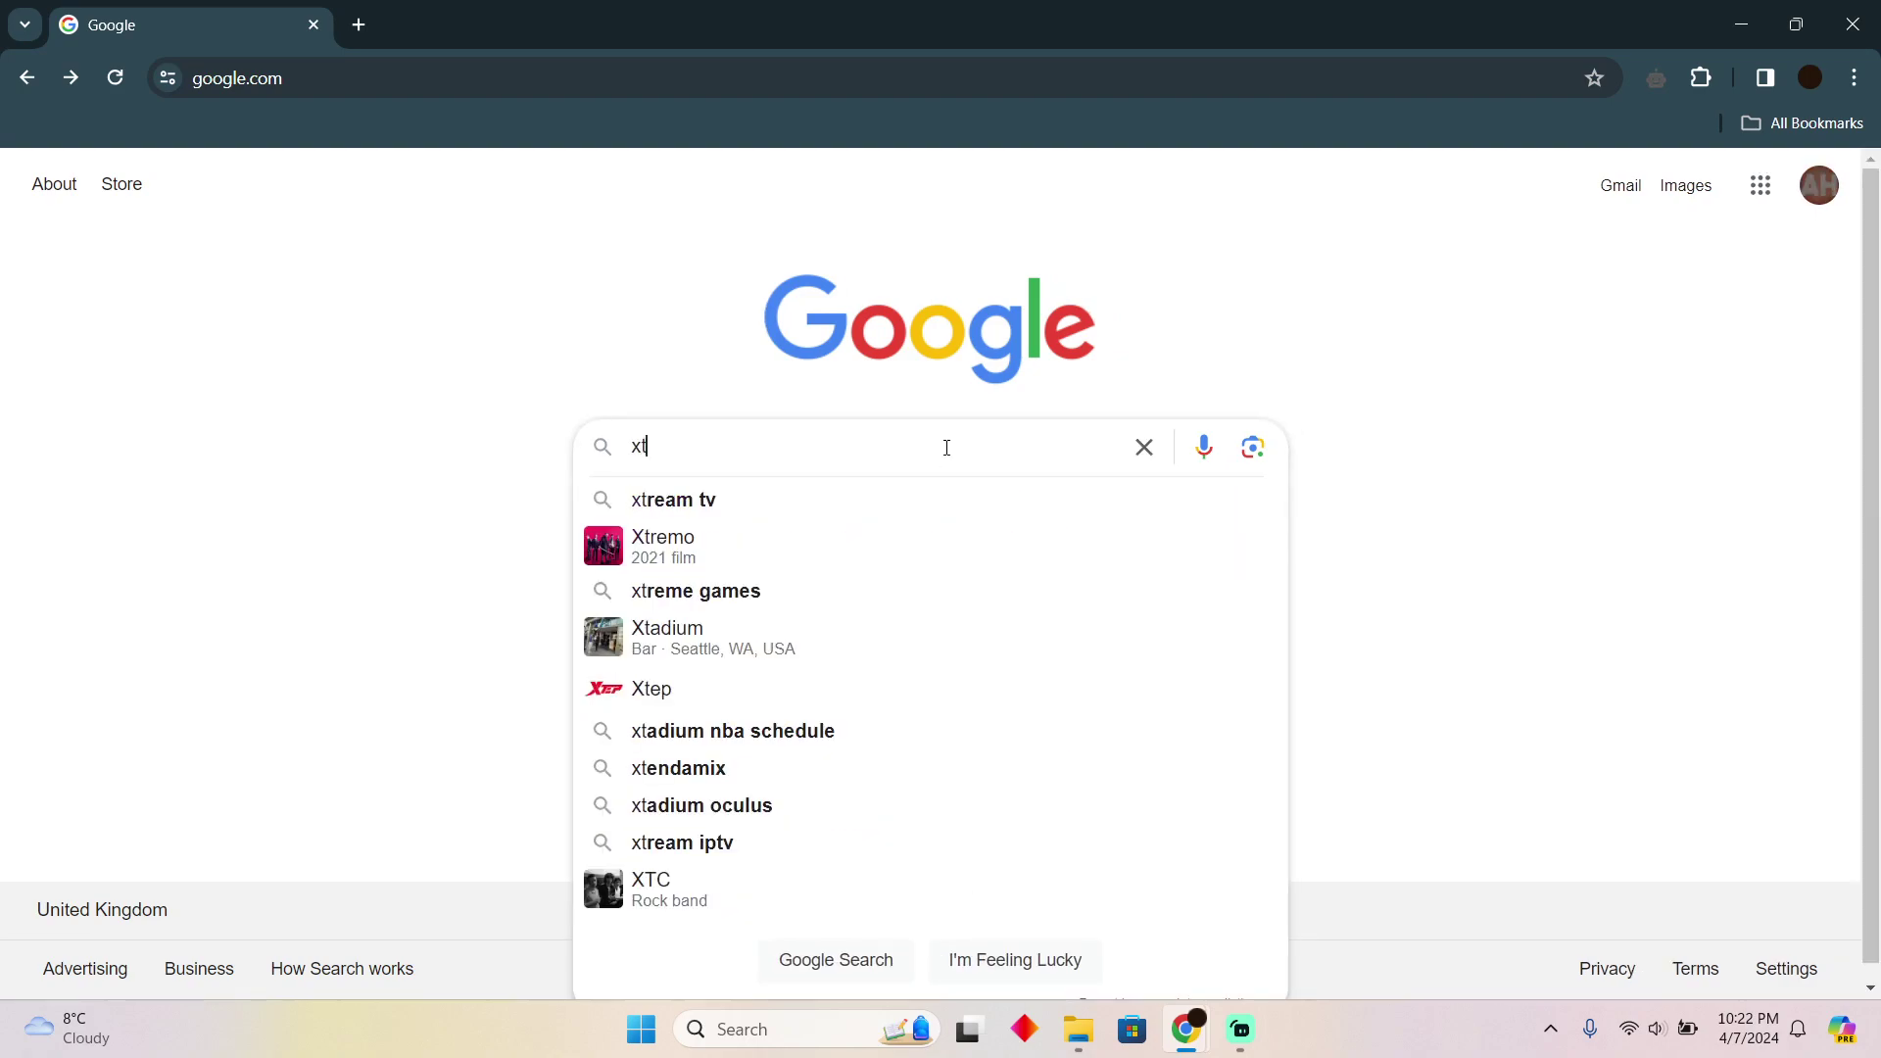
type("adiu")
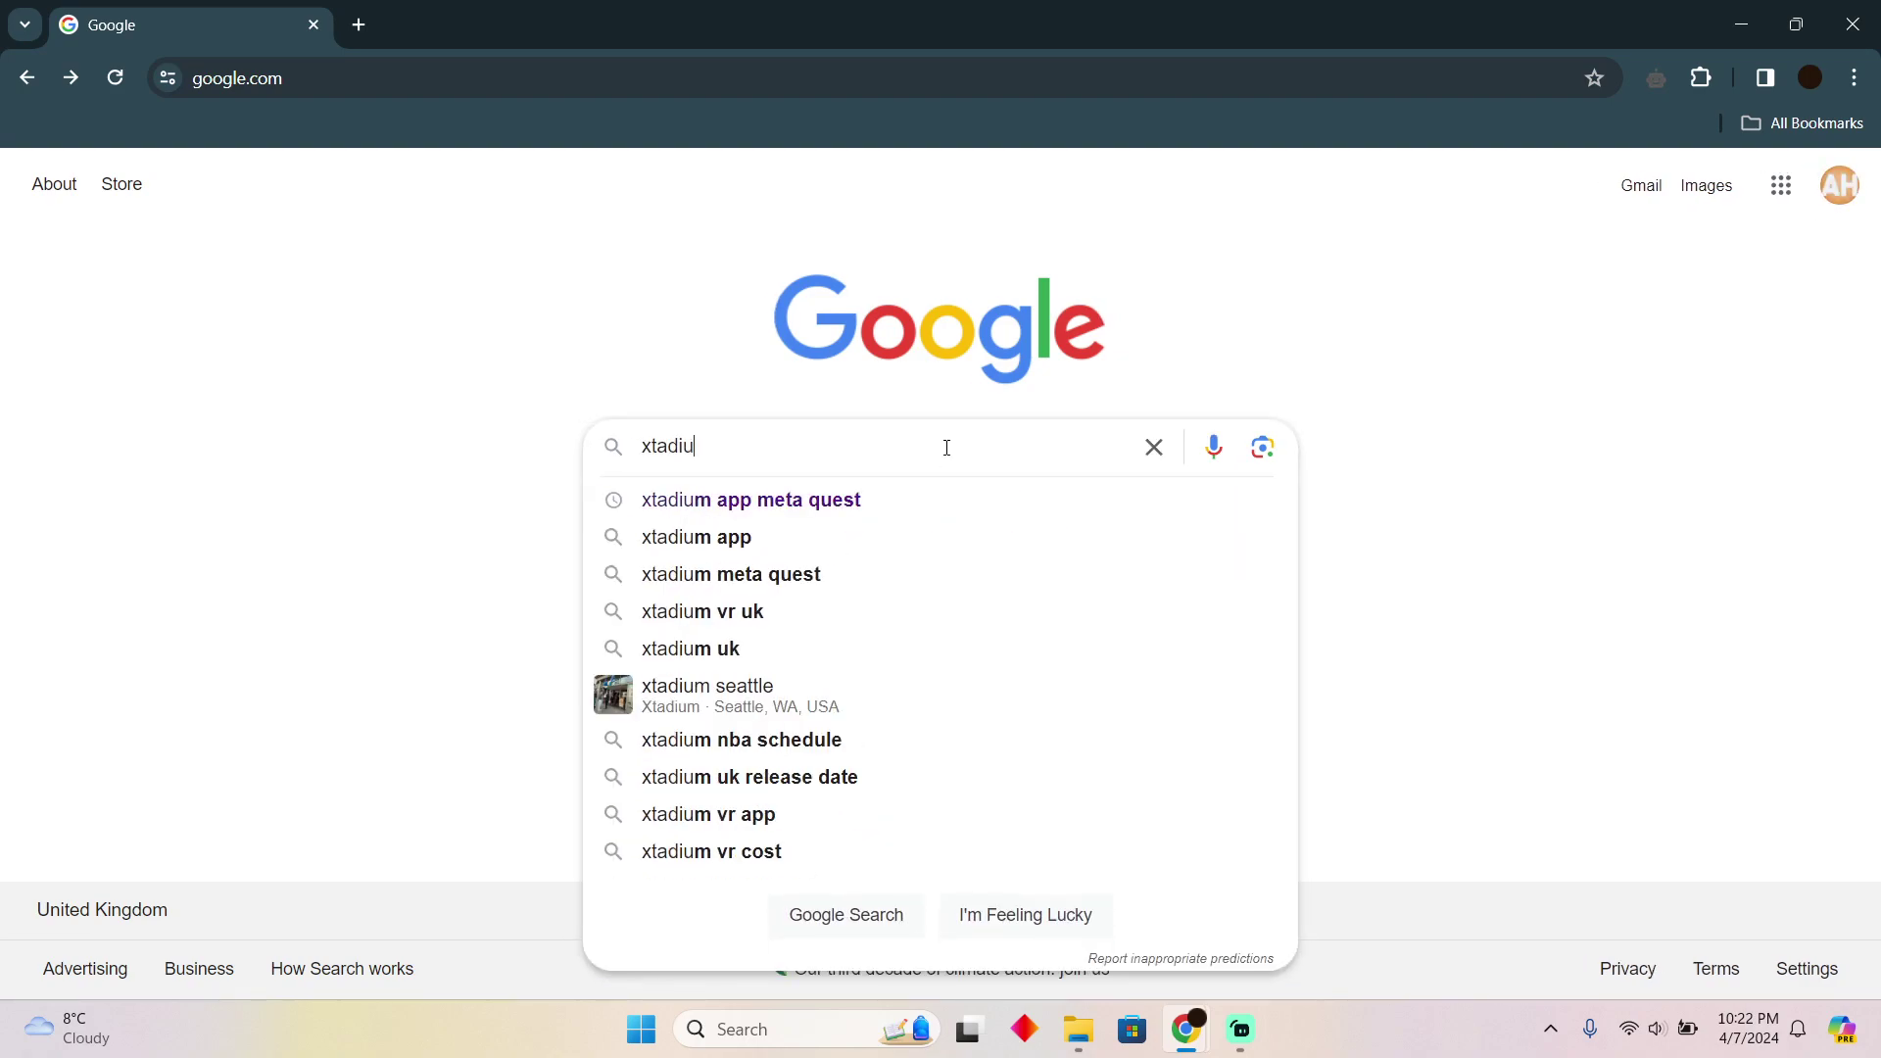
type("m m")
key("BackSpace")
key("Down")
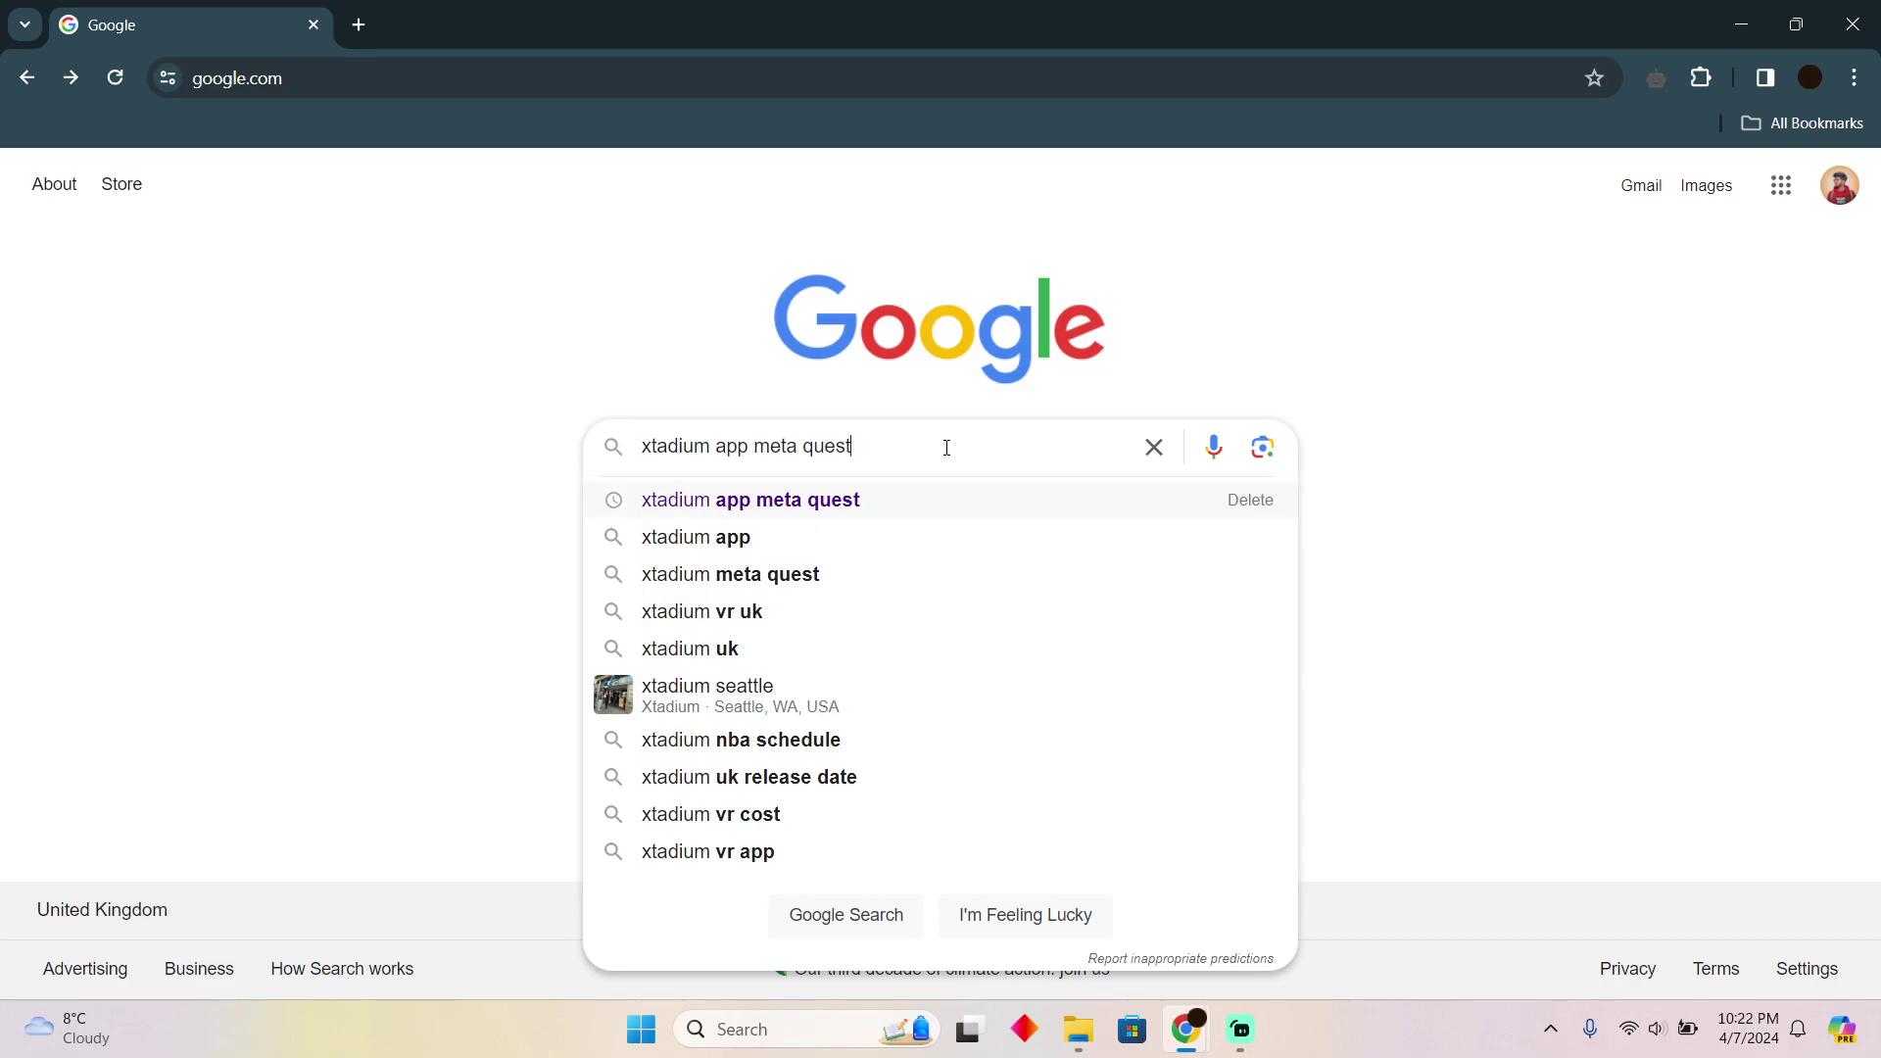
key("Return")
- Open the Xtadium Meta Quest Store result and allow all cookies
left_click(495, 518)
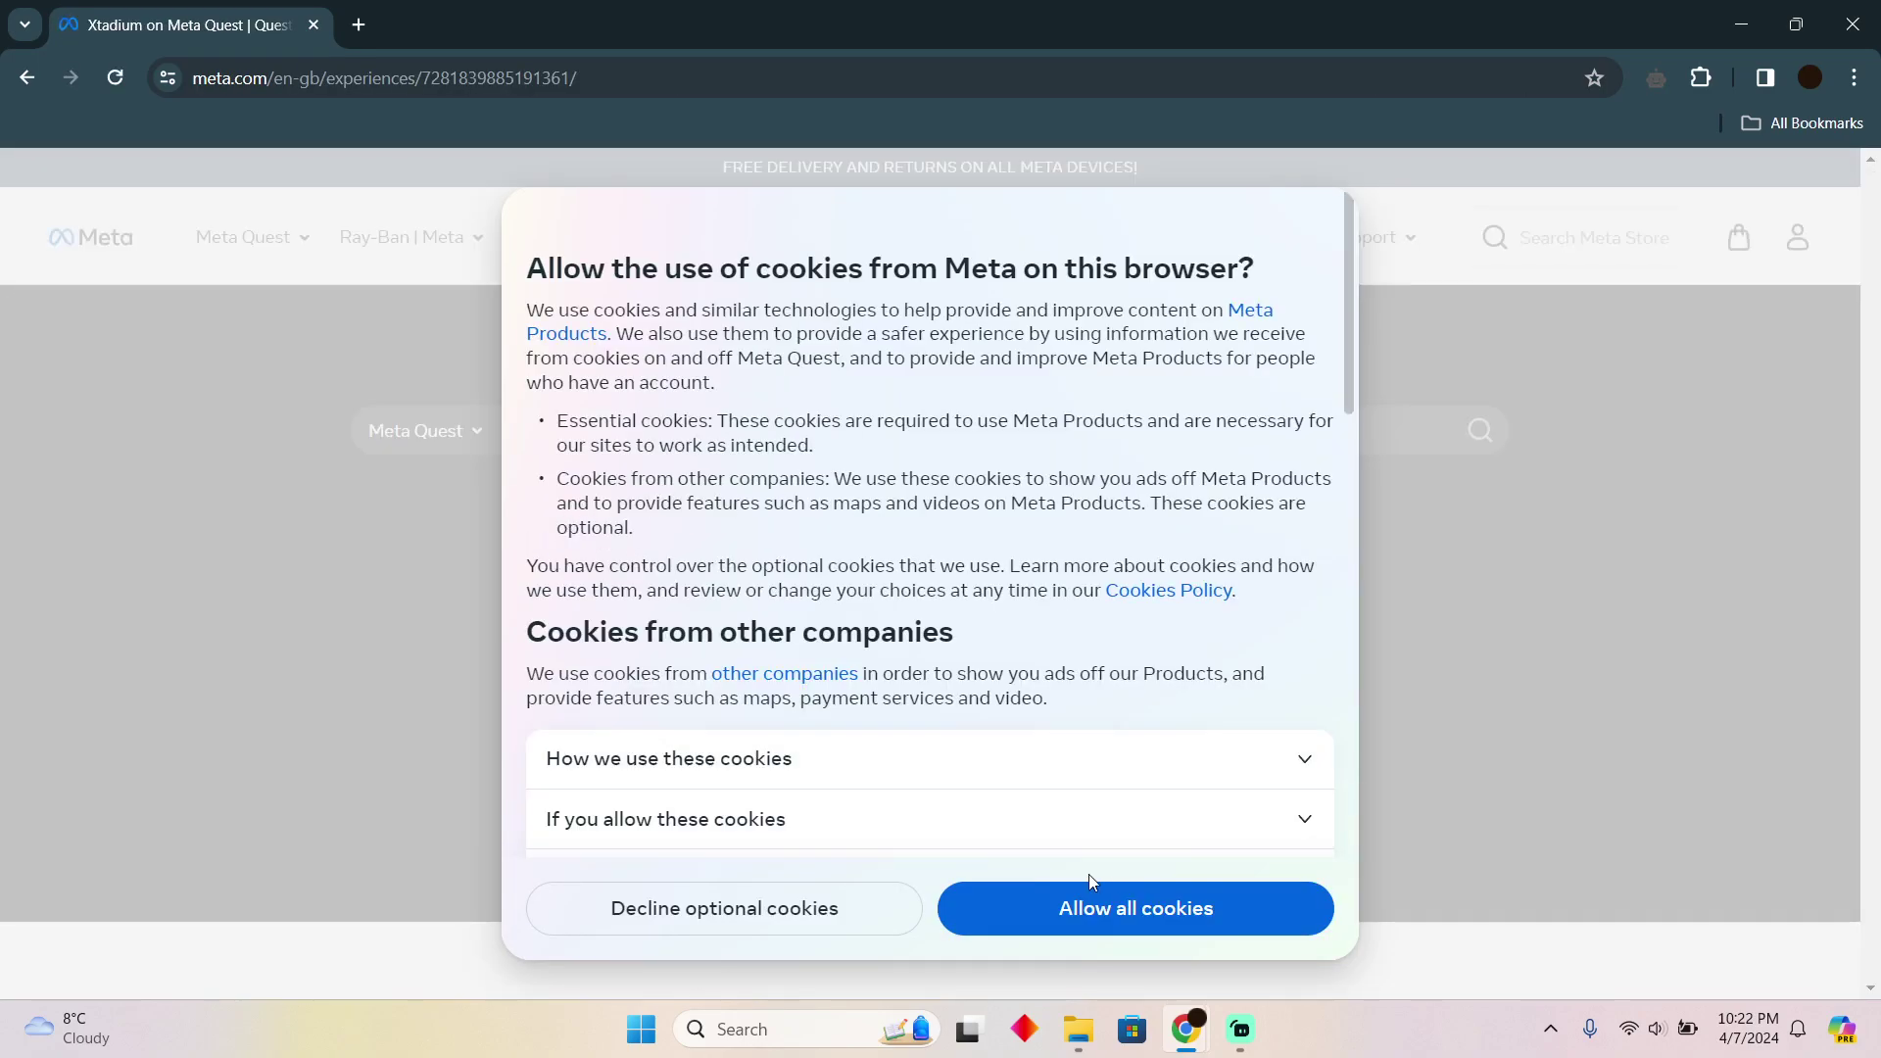
left_click(1135, 906)
scroll(941, 736, "down", 2)
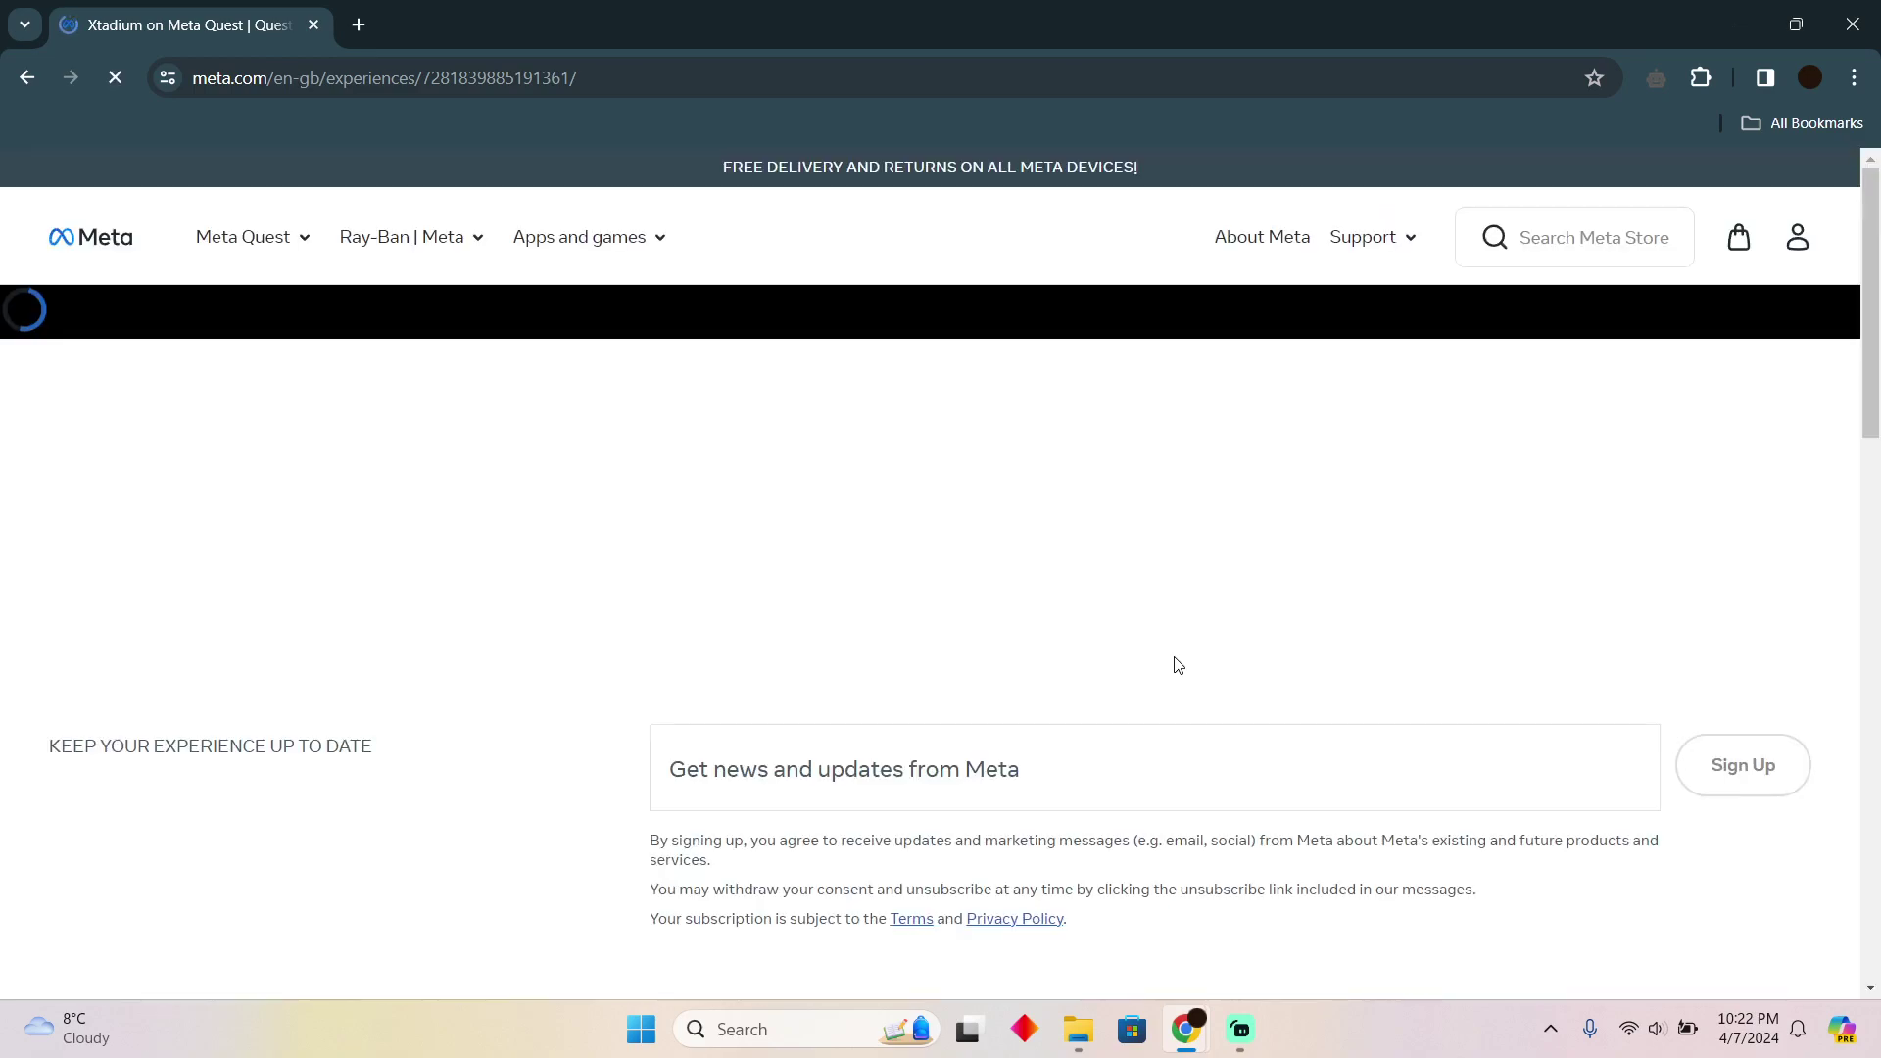
scroll(1151, 648, "down", 1)
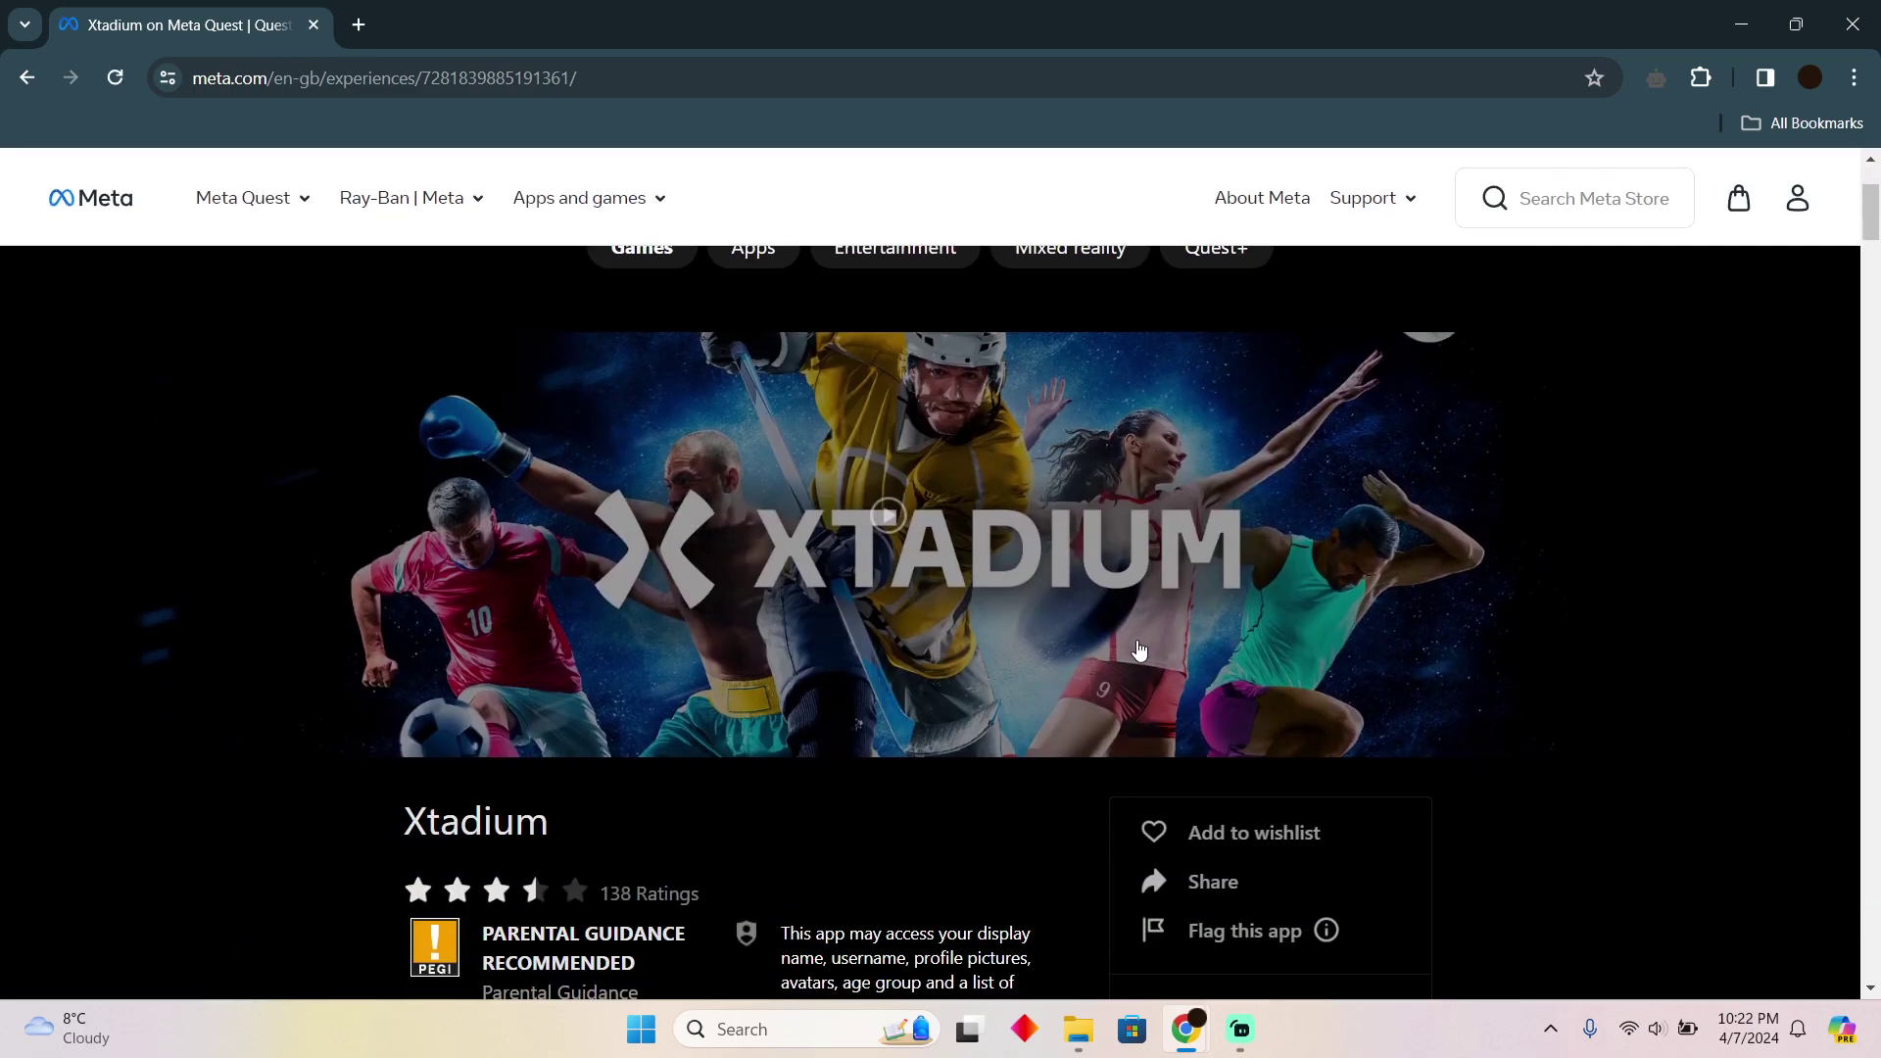
scroll(1151, 646, "down", 2)
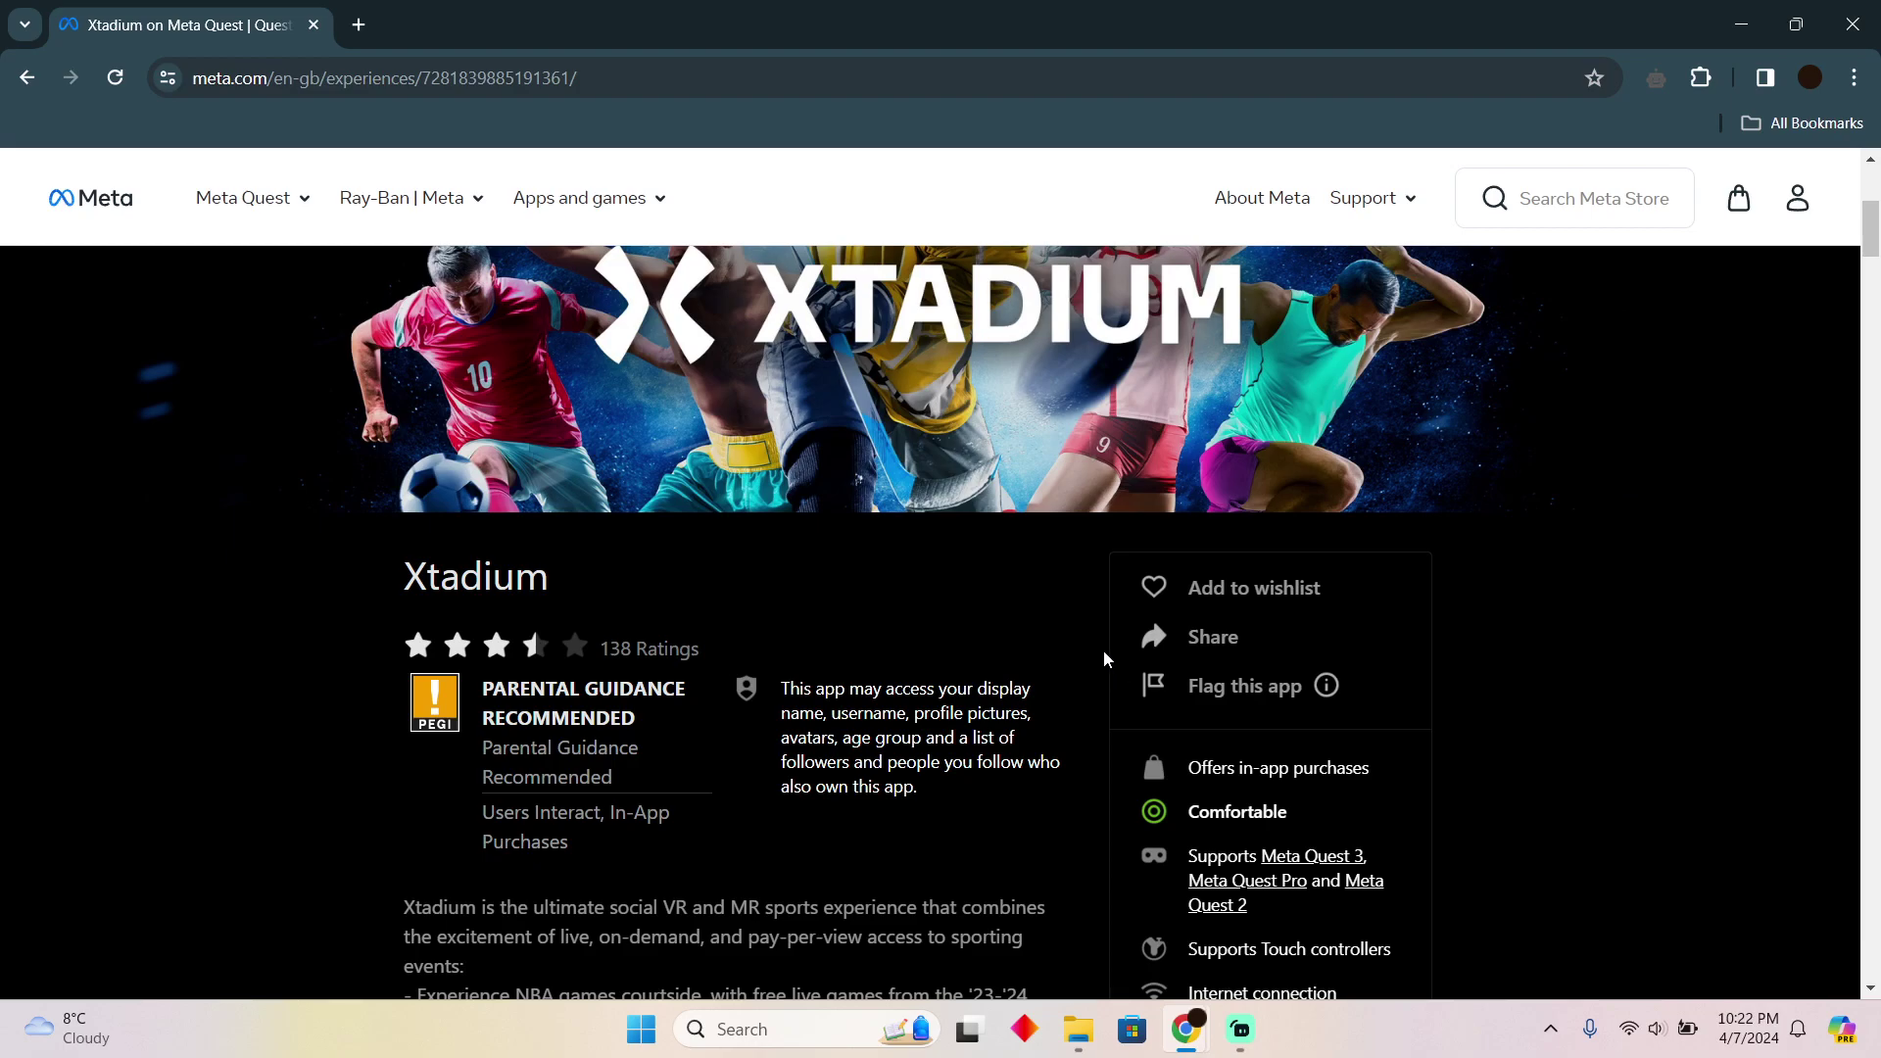
scroll(1020, 596, "up", 3)
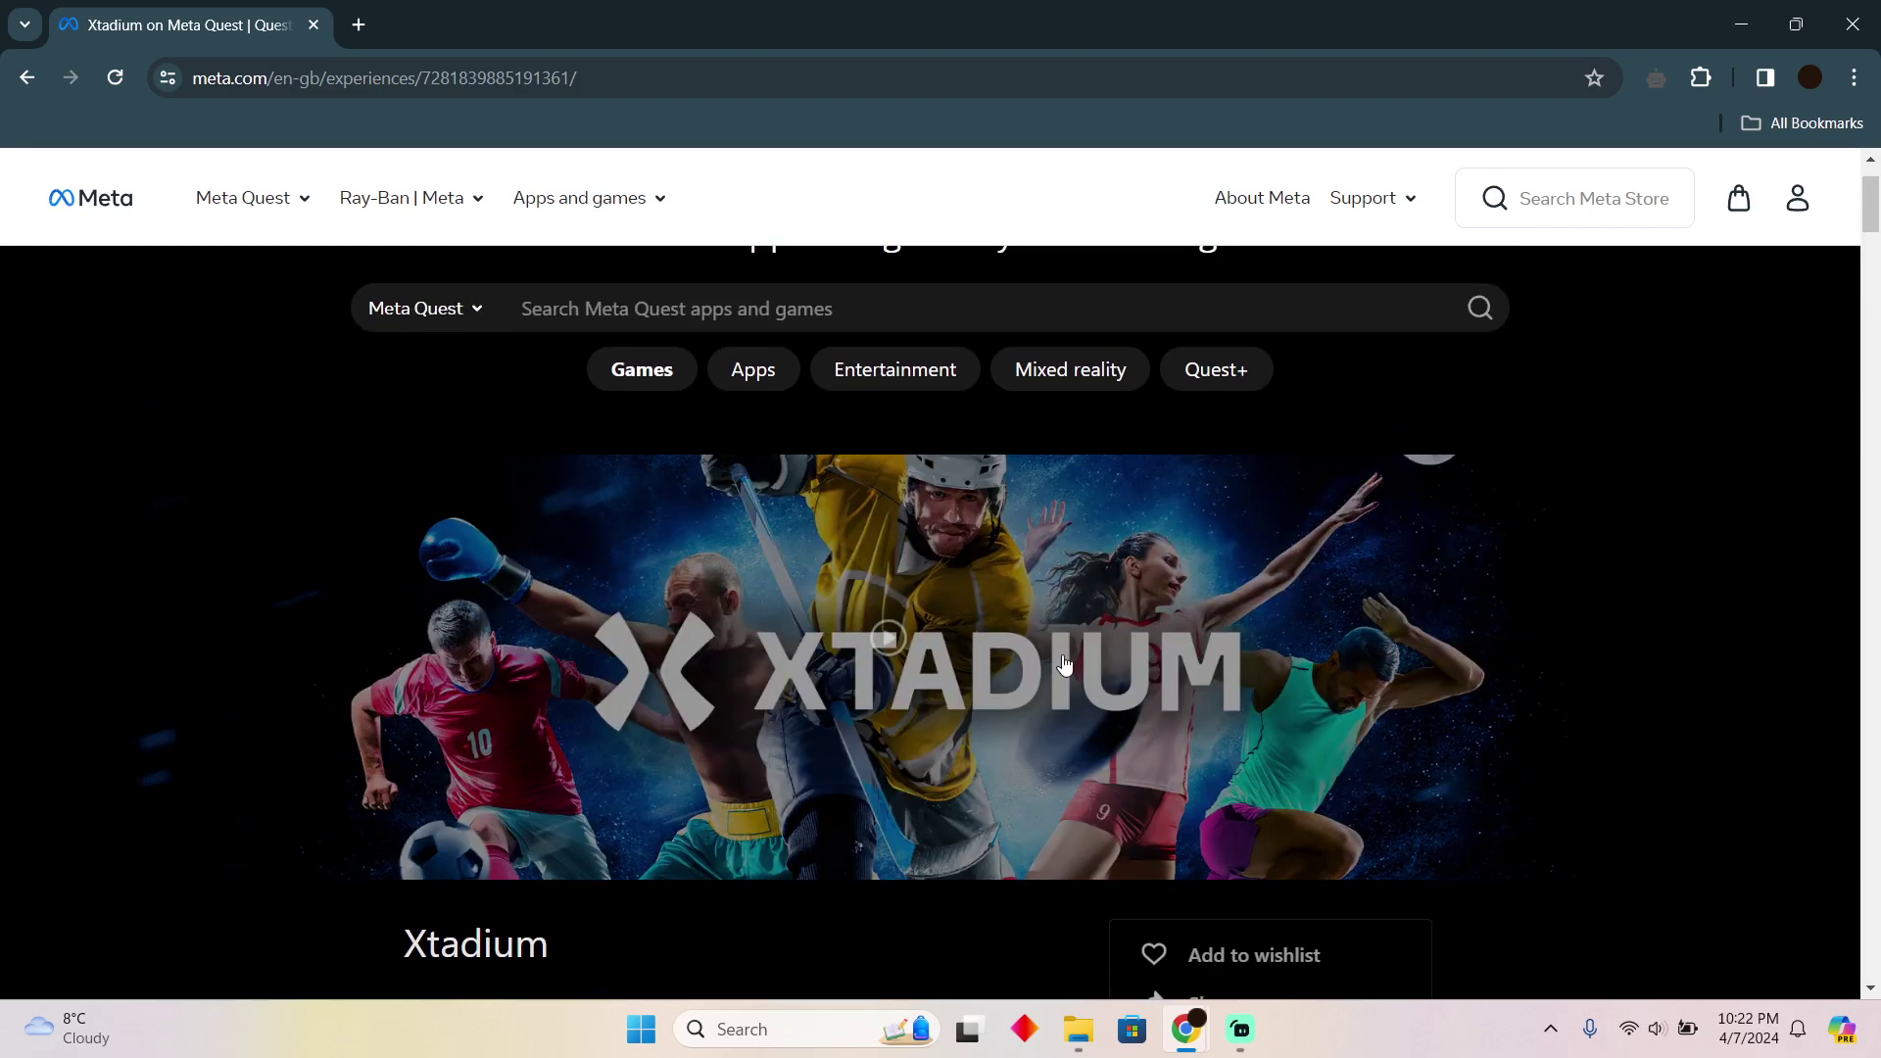
scroll(952, 657, "down", 3)
scroll(952, 658, "down", 3)
scroll(953, 658, "down", 3)
scroll(953, 655, "down", 3)
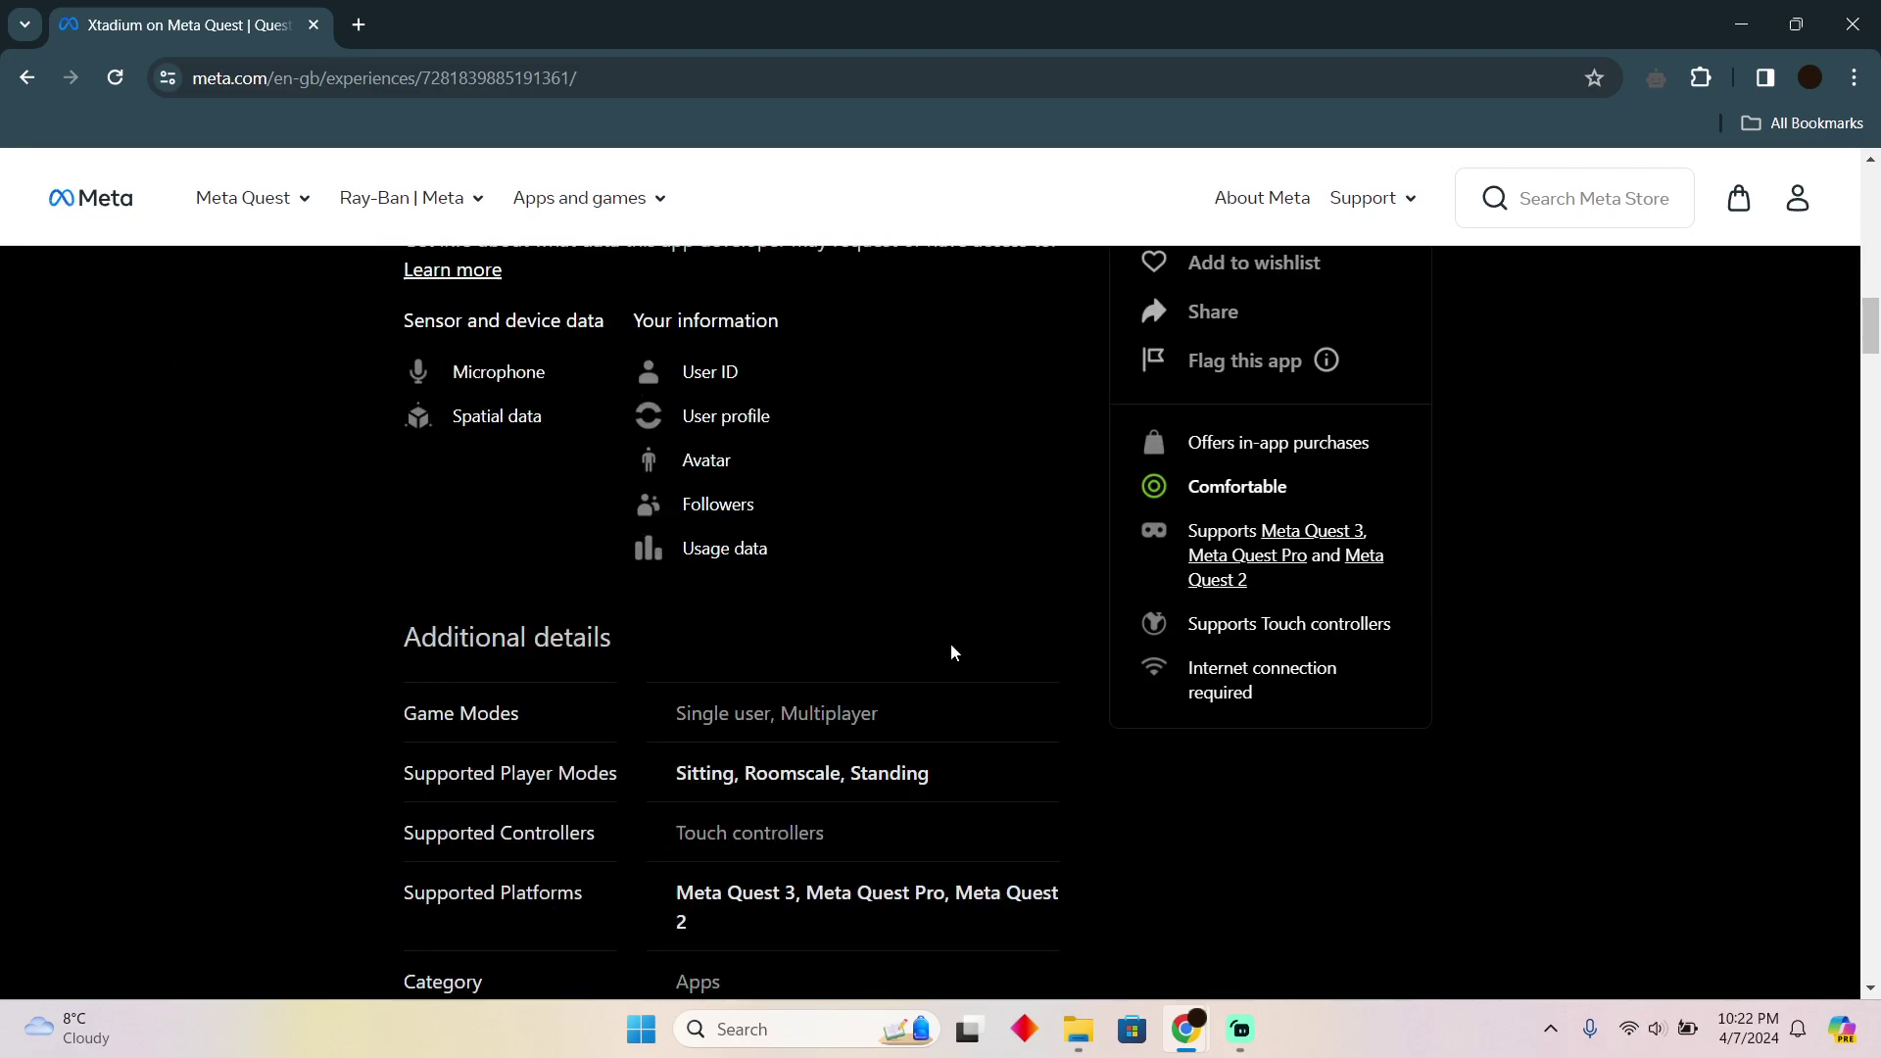